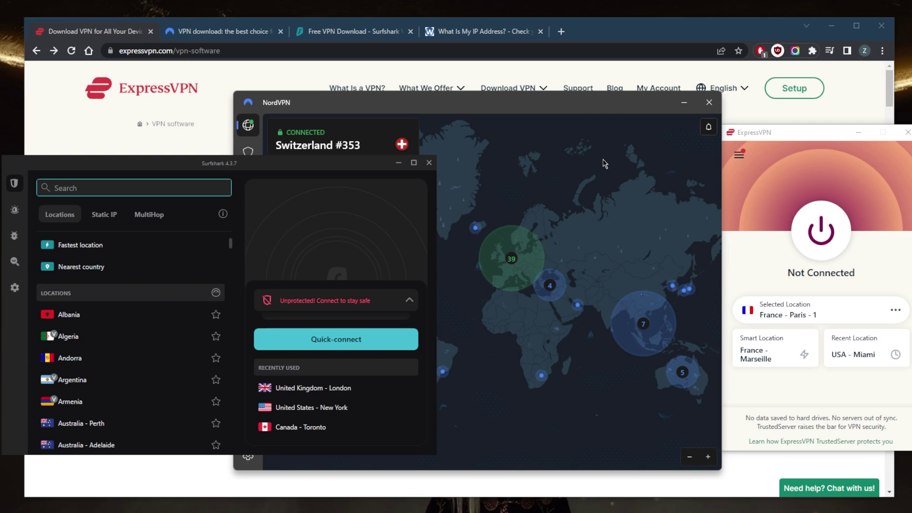
Step: Pan the NordVPN world map across to a new area
drag(576, 201, 630, 196)
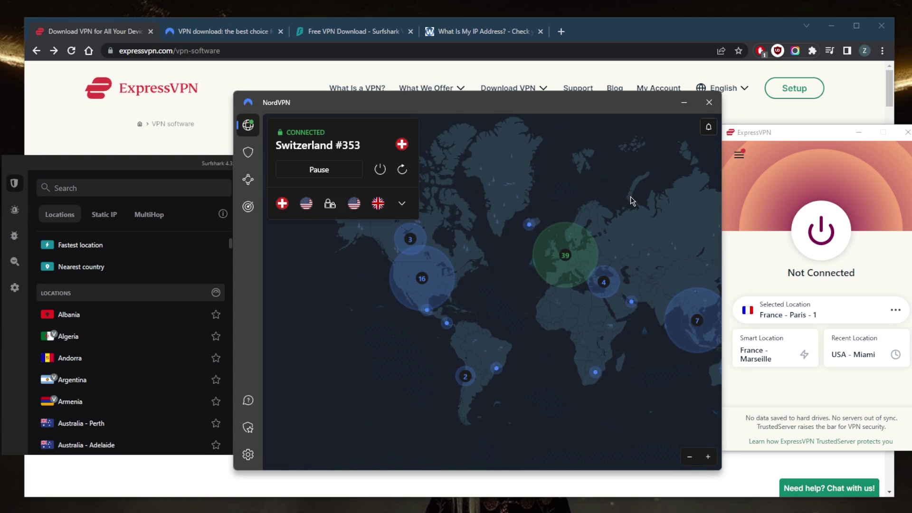
drag(504, 283, 534, 299)
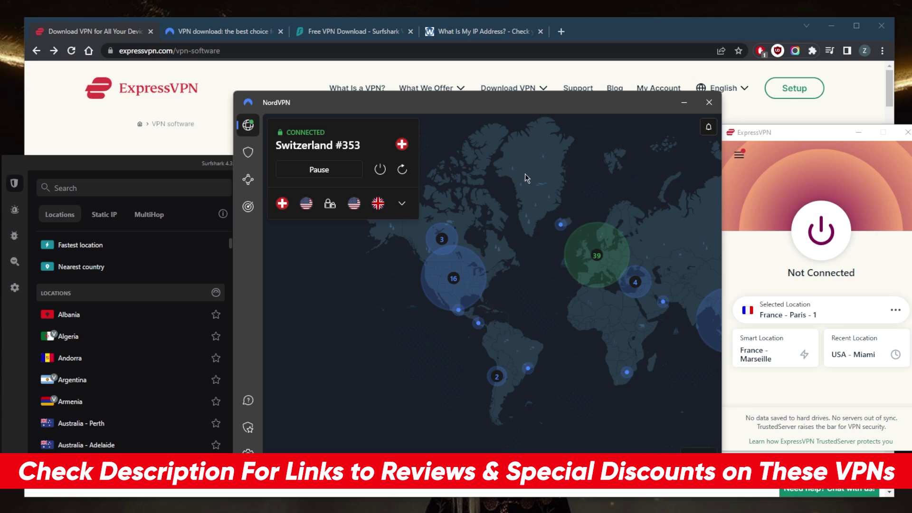
Step: Bring the ExpressVPN download page in Chrome forward and scroll down and back up through it
click(602, 31)
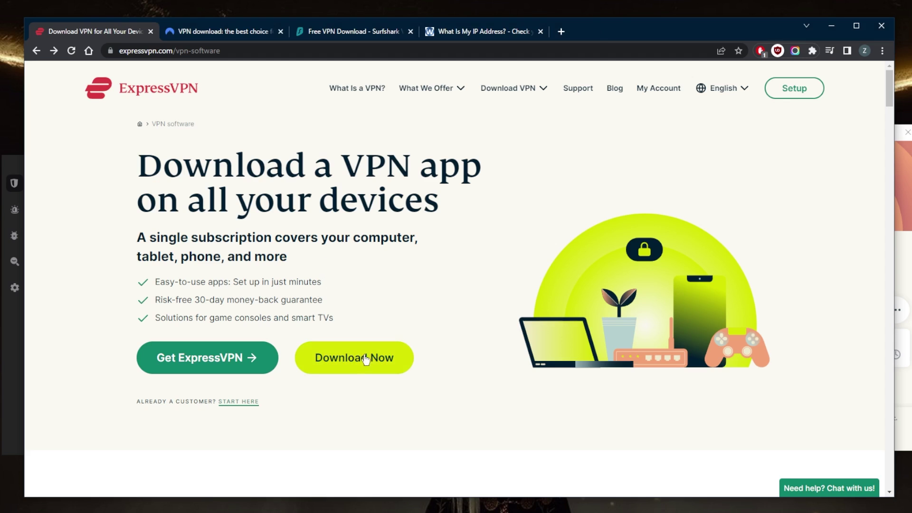
scroll(466, 299, down, 5)
scroll(455, 291, up, 5)
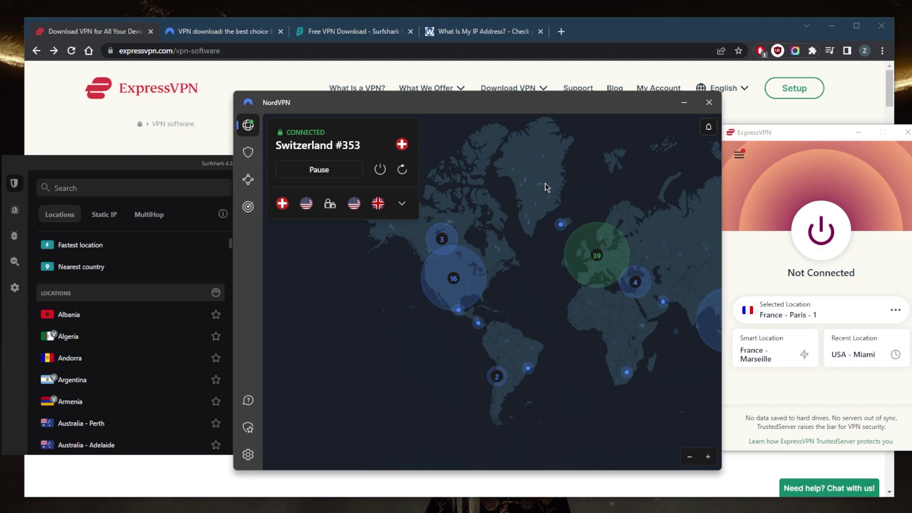
Step: Compare Surfshark and NordVPN, ending with Surfshark's recent locations London, New York, Toronto in front
click(207, 167)
click(482, 184)
click(199, 167)
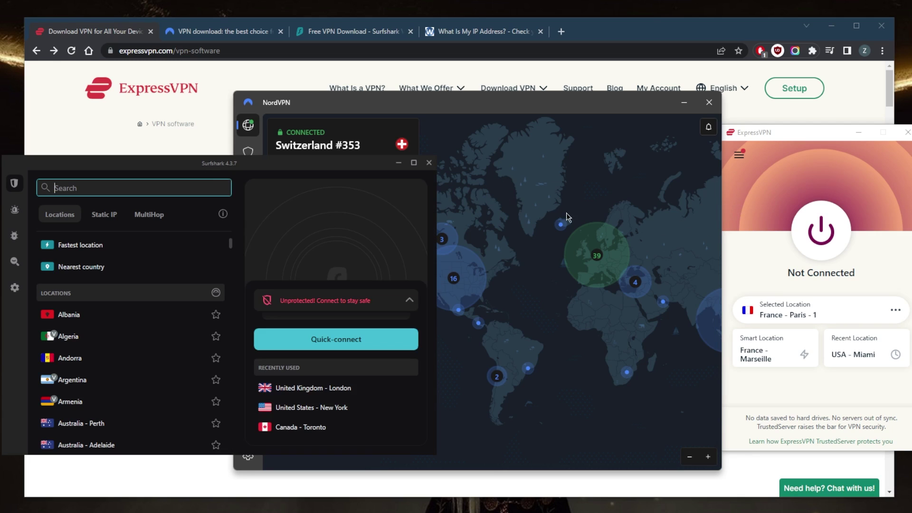
click(466, 194)
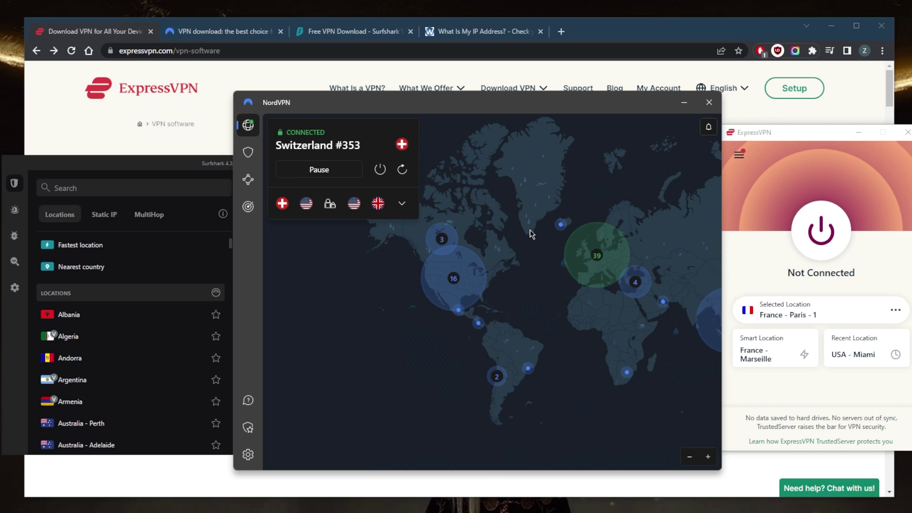
key(alt+Tab)
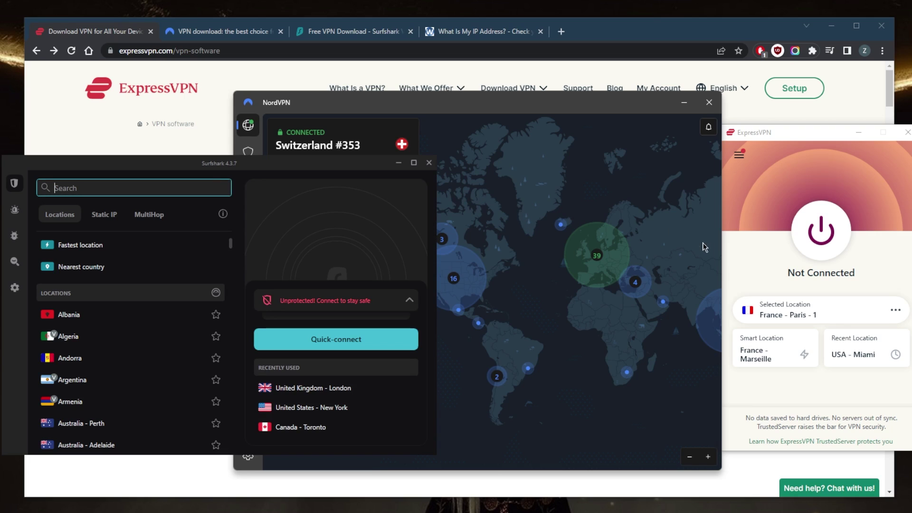
Step: Disconnect NordVPN from Switzerland #353
click(742, 205)
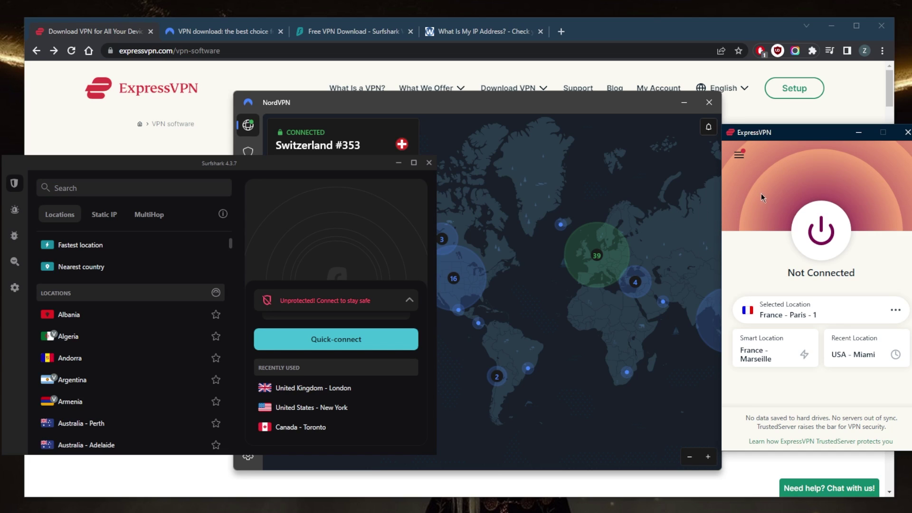
click(516, 199)
click(379, 170)
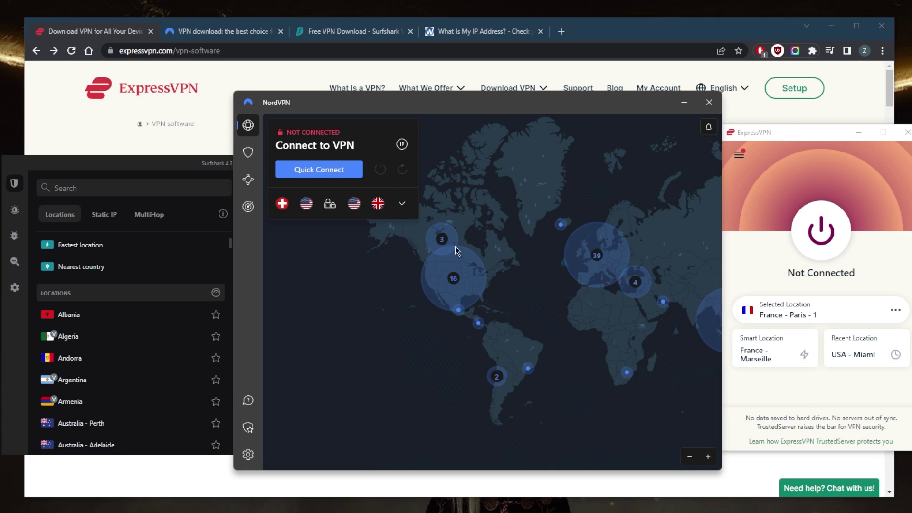
Step: Connect ExpressVPN to France - Paris - 1, then disconnect it again
click(224, 165)
click(544, 219)
click(774, 216)
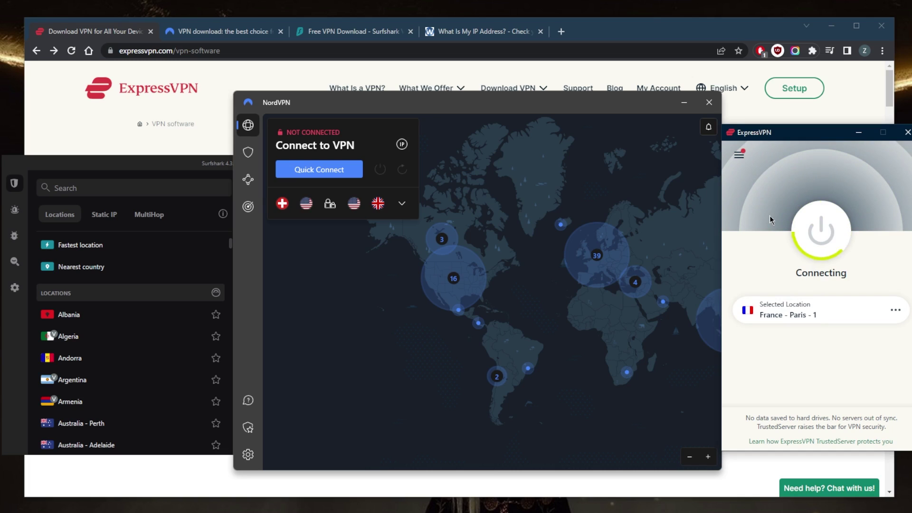
click(820, 231)
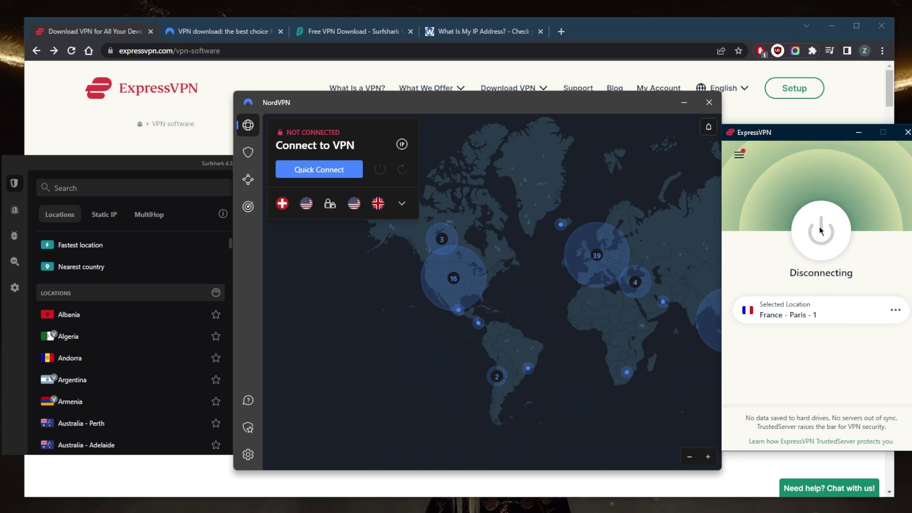
Step: Pick USA - Chicago from All Locations > Americas > United States in ExpressVPN's location list
click(739, 157)
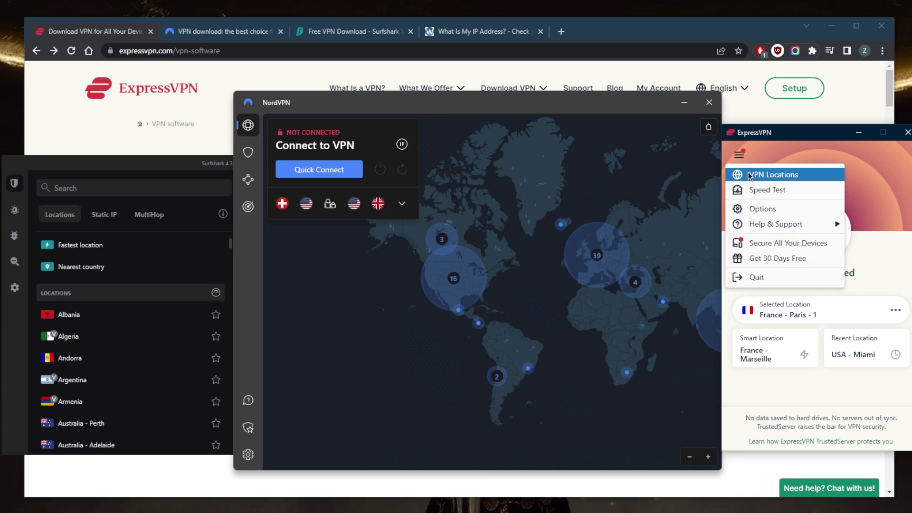
click(757, 175)
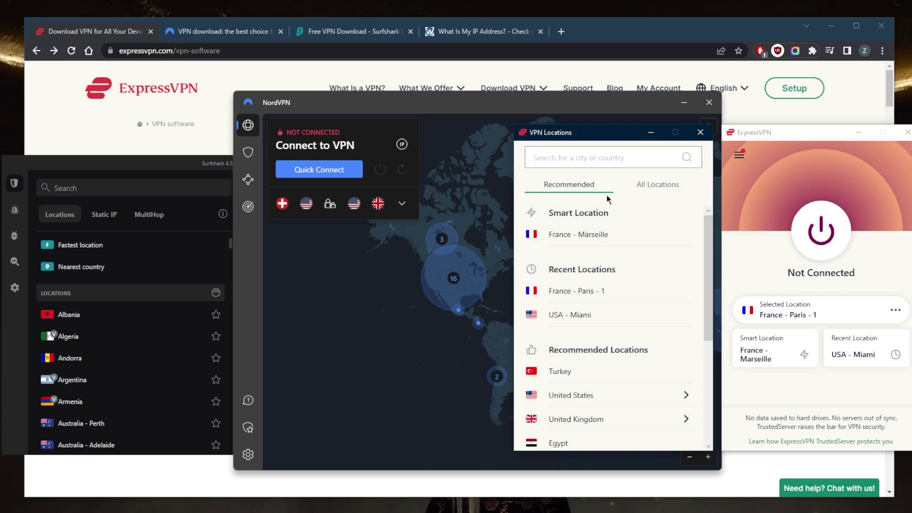
click(649, 184)
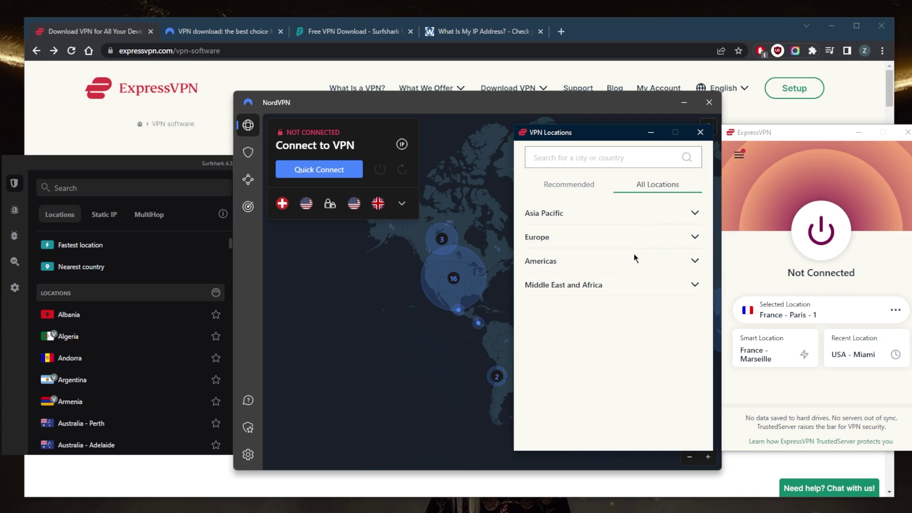
click(585, 186)
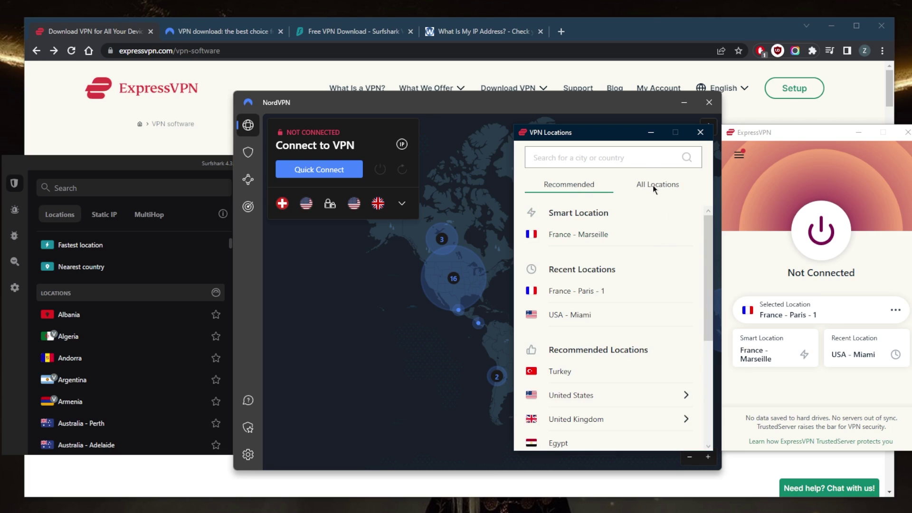
scroll(635, 352, down, 2)
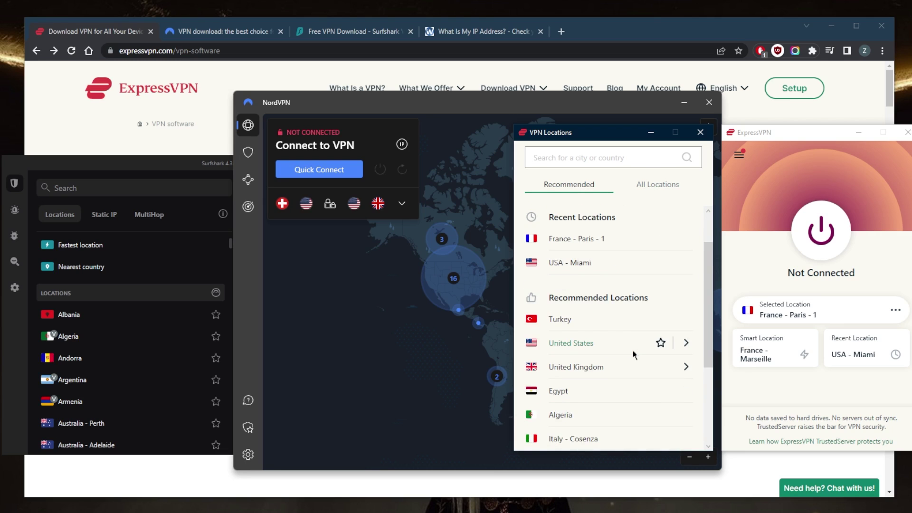
scroll(633, 341, up, 2)
click(668, 187)
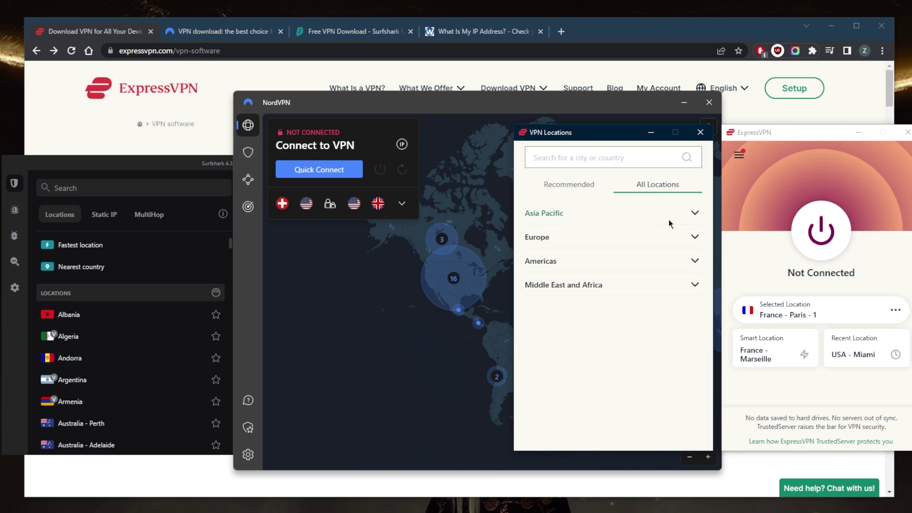
click(695, 261)
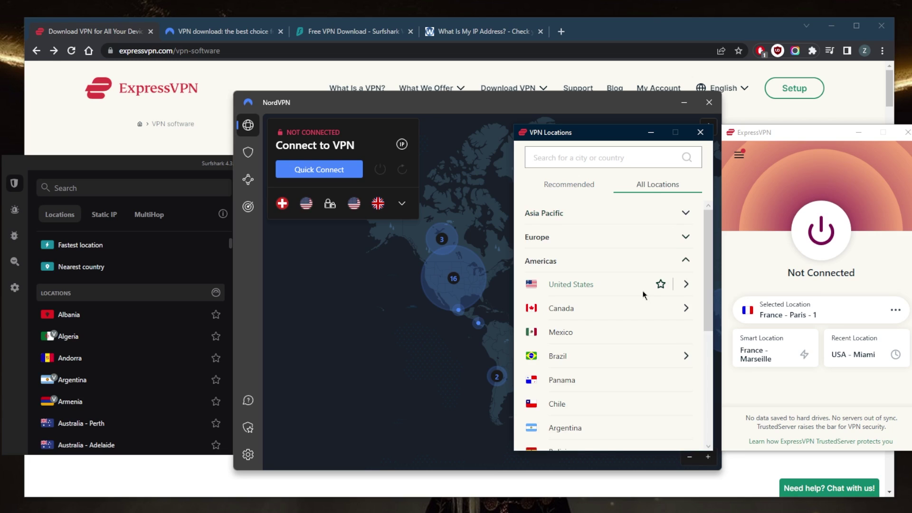
click(686, 285)
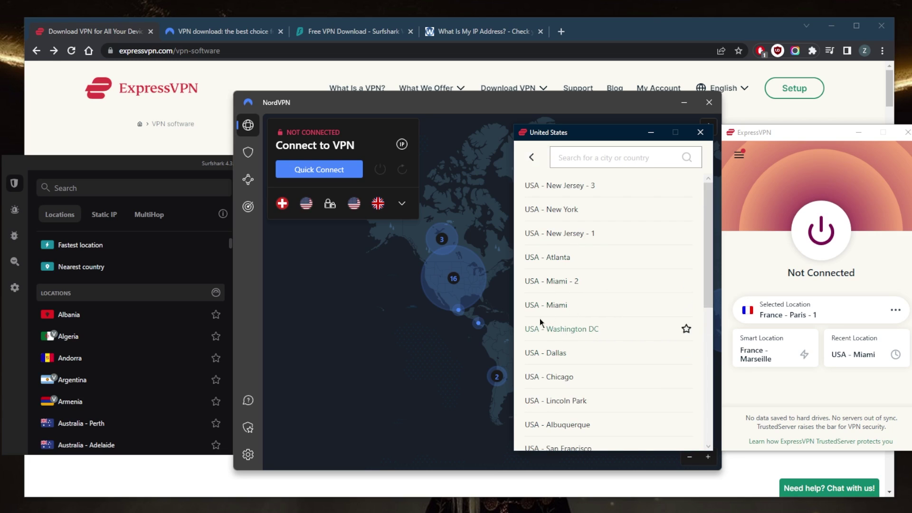
click(565, 378)
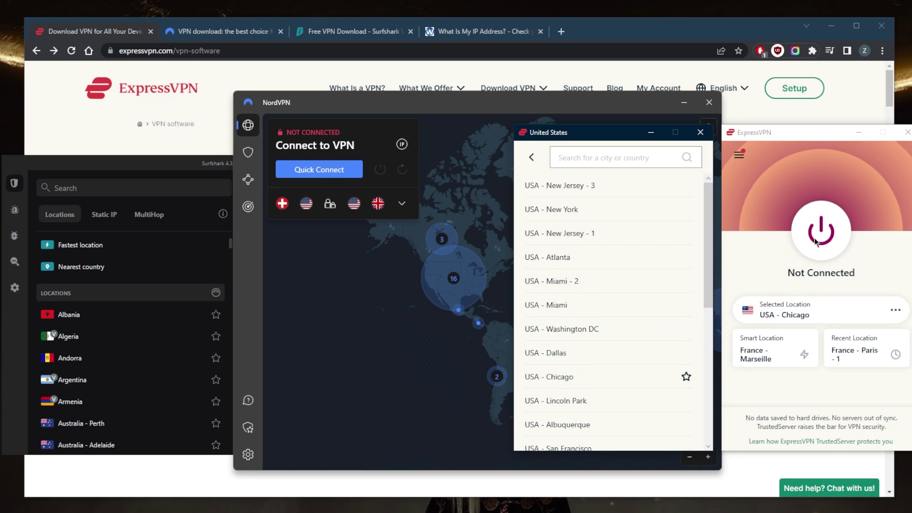
Step: Close the location list and check the What Is My IP Address page for the Chicago, Illinois address
click(702, 135)
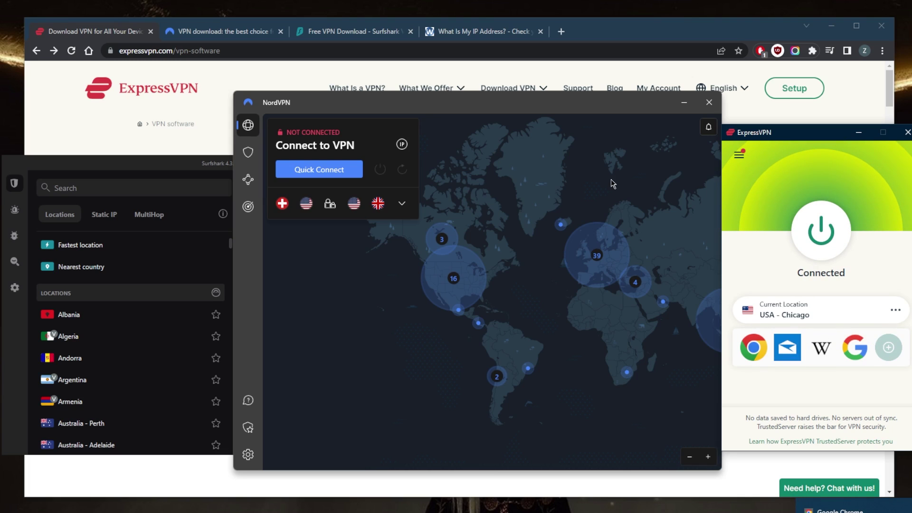
click(504, 37)
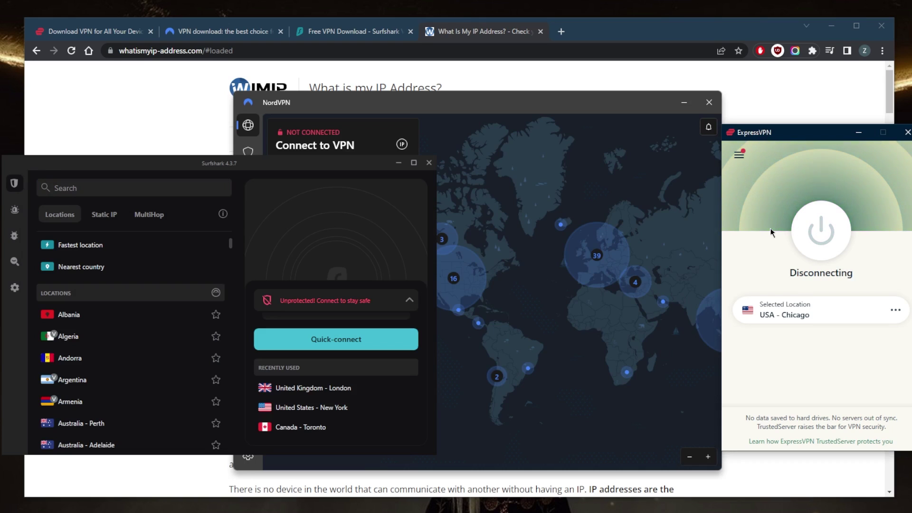
Step: Open ExpressVPN's Options dialog on the General tab from the main menu
click(739, 155)
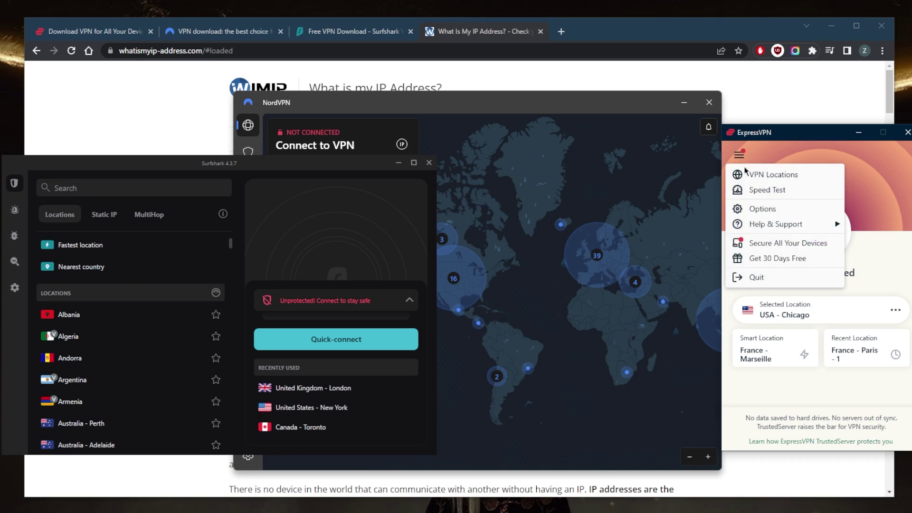
click(762, 209)
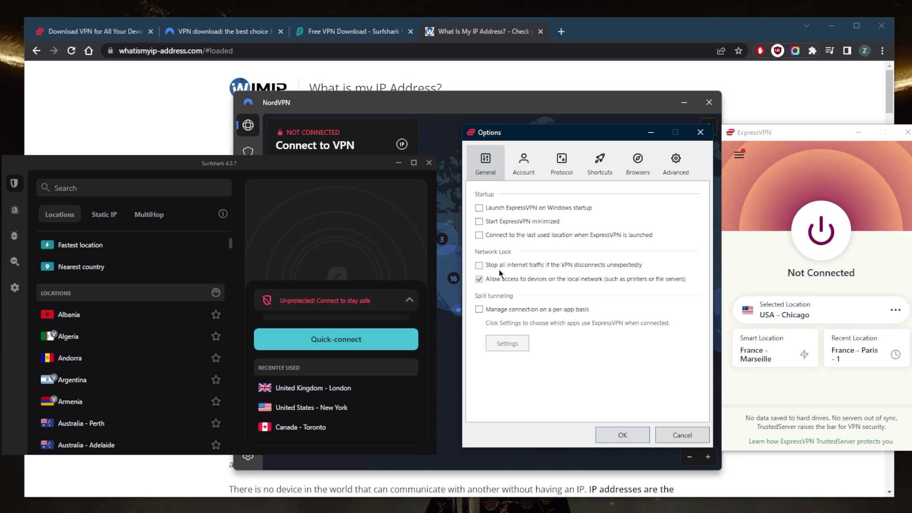
Step: Turn on split tunnelling and set it to exclude selected apps from the VPN
click(479, 310)
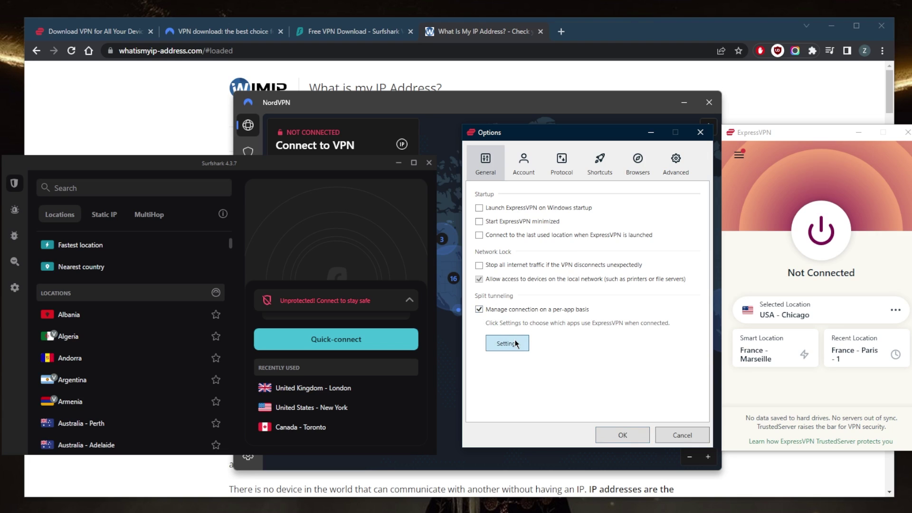
click(507, 343)
click(403, 296)
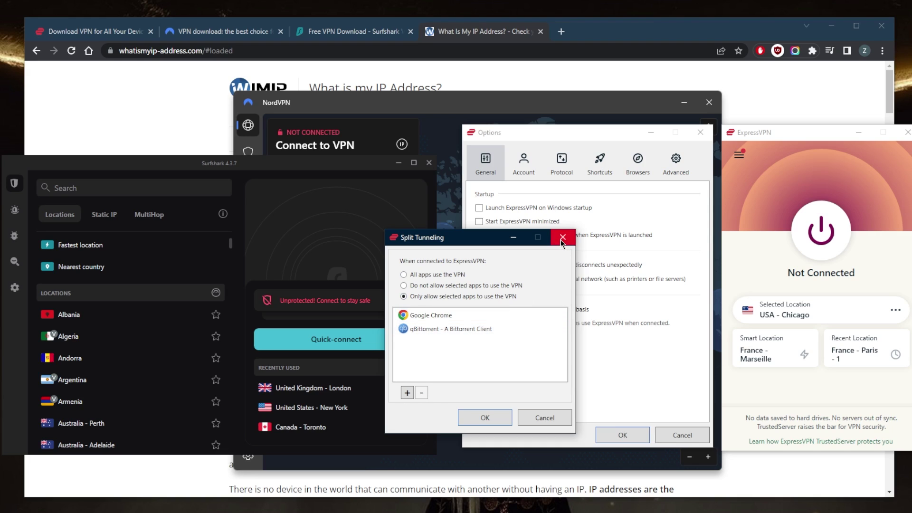
click(403, 285)
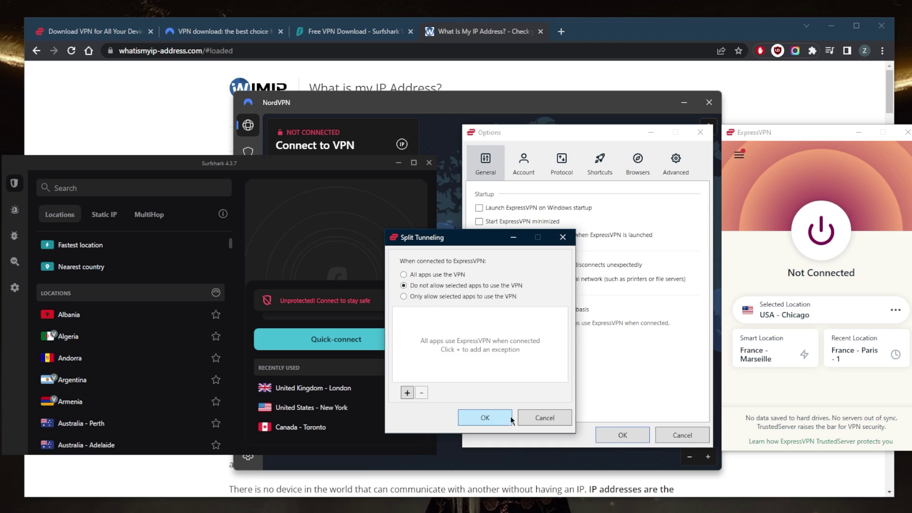
click(562, 237)
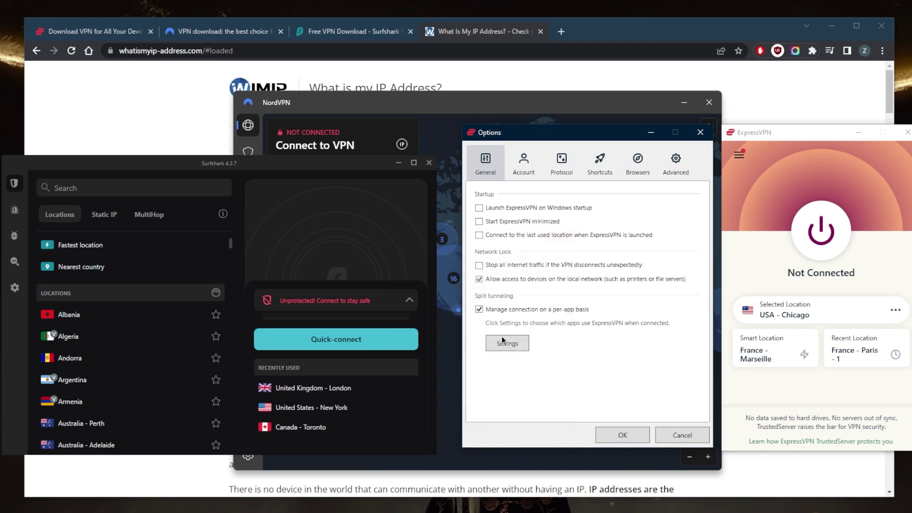
Step: Confirm Lightway - UDP as the protocol and close Options with OK
click(561, 161)
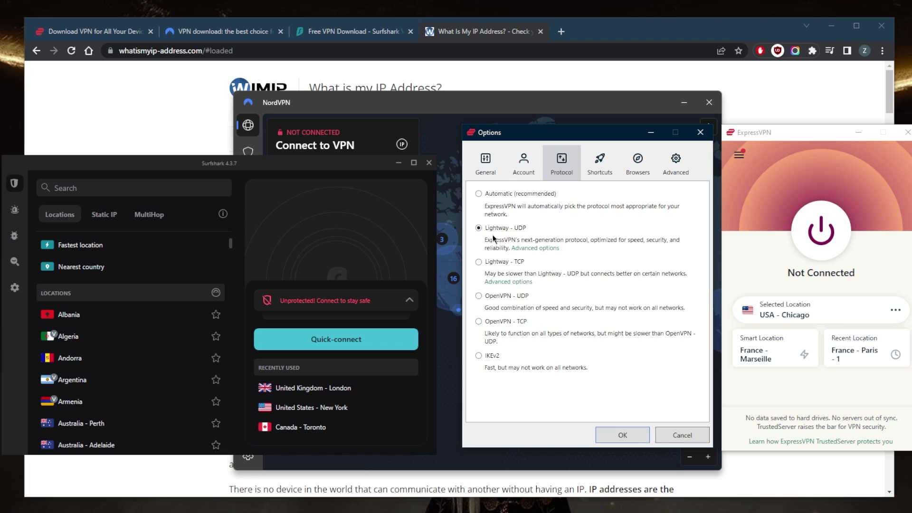
click(484, 173)
click(622, 436)
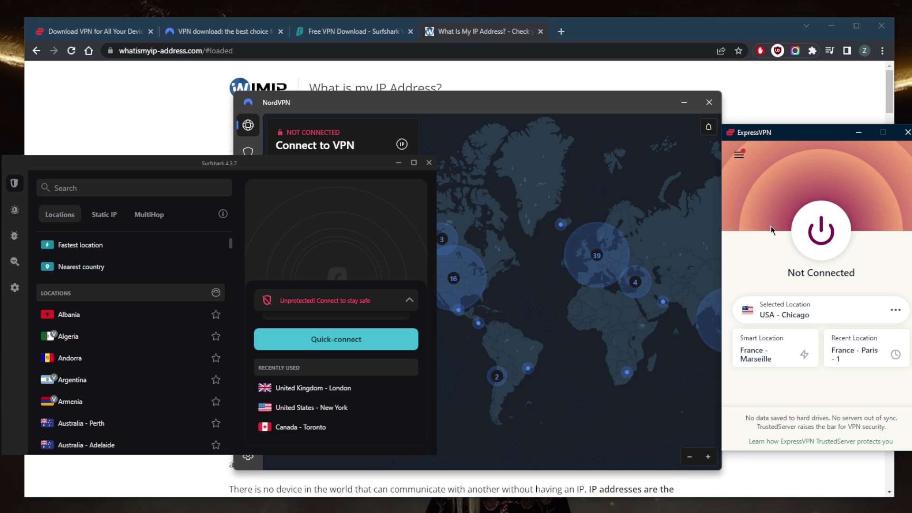
Step: Pick UK - Midlands from Europe > United Kingdom and connect ExpressVPN to it
click(739, 155)
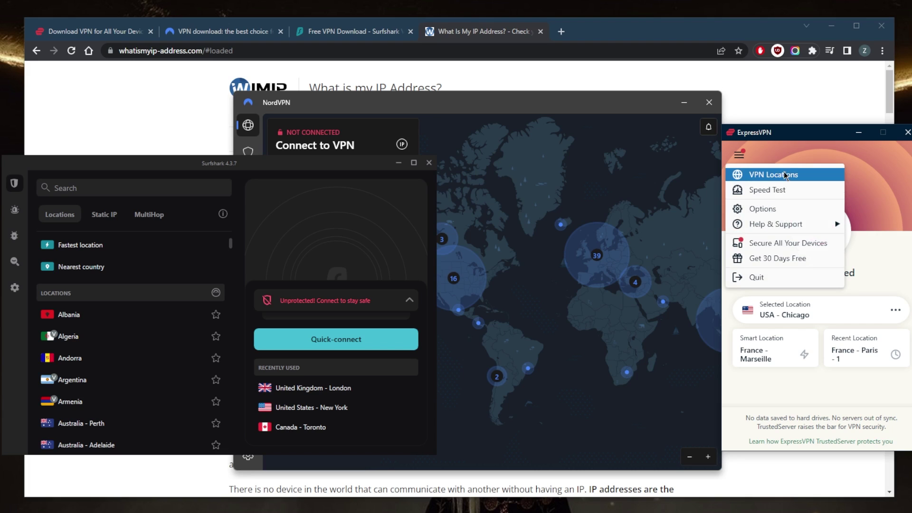
click(765, 178)
click(532, 157)
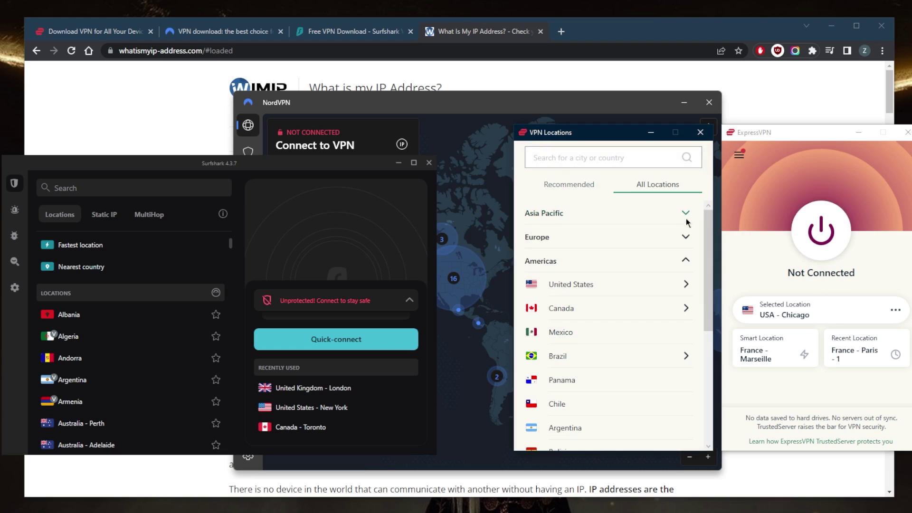
click(685, 238)
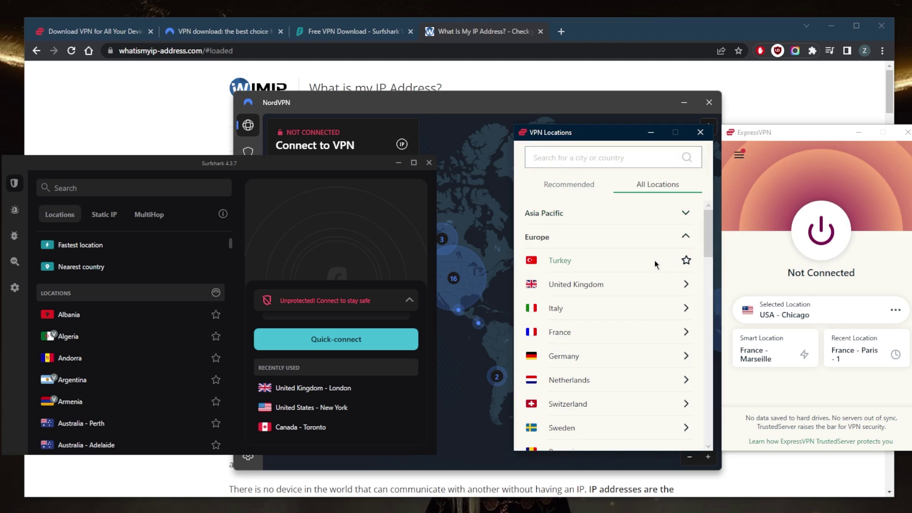
click(686, 284)
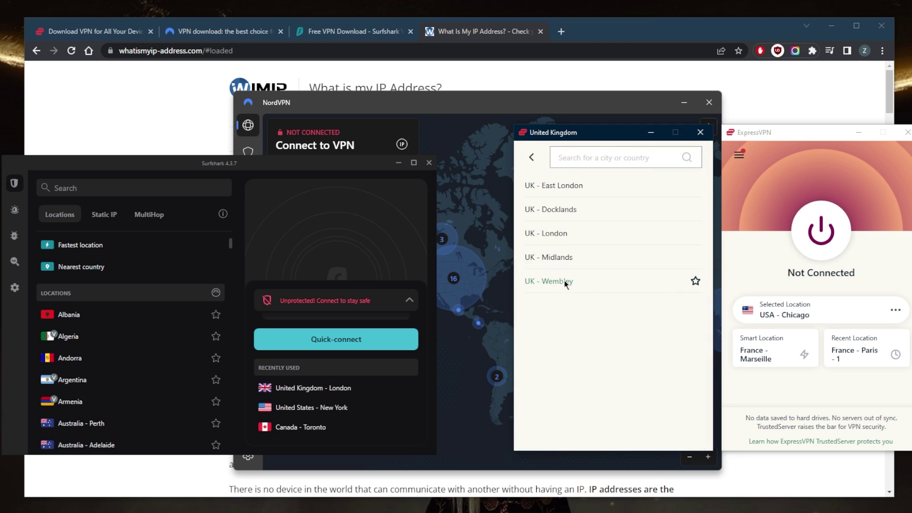
click(549, 259)
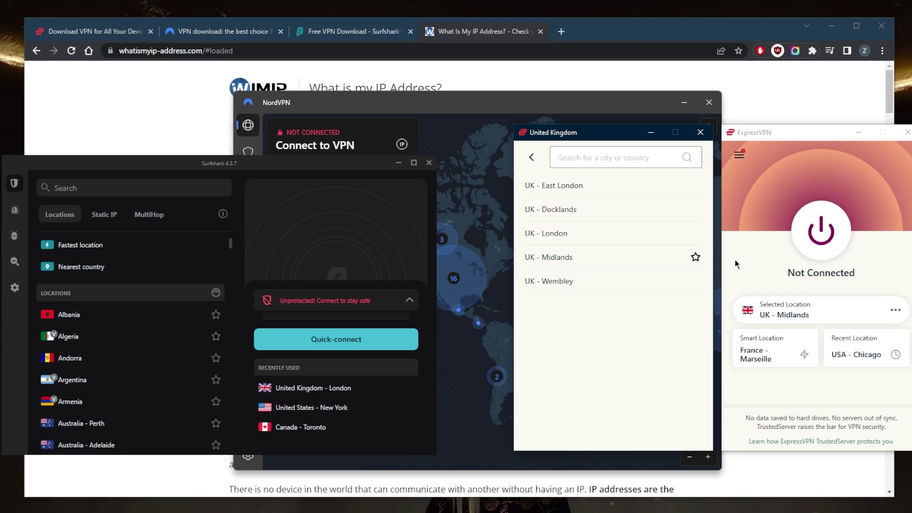
click(594, 256)
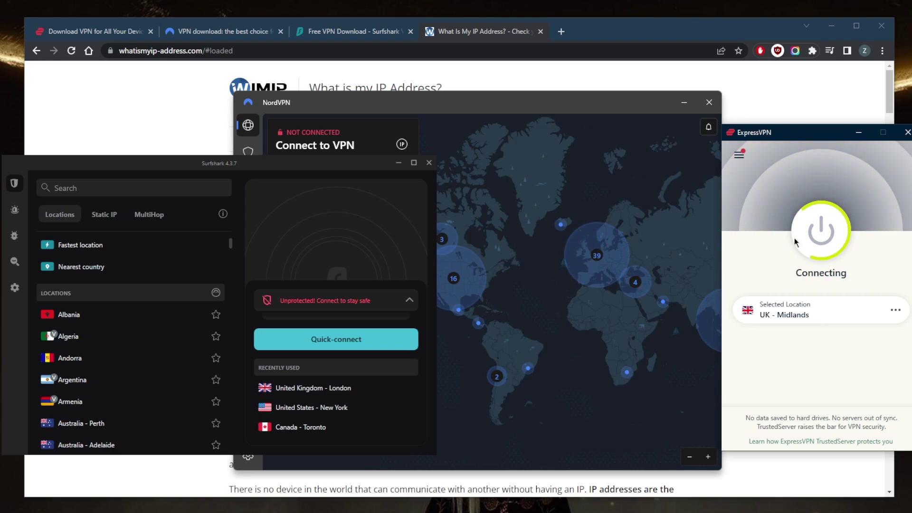
Step: Reload the IP checker to confirm a Coventry, England address, then return to the VPN apps
click(472, 38)
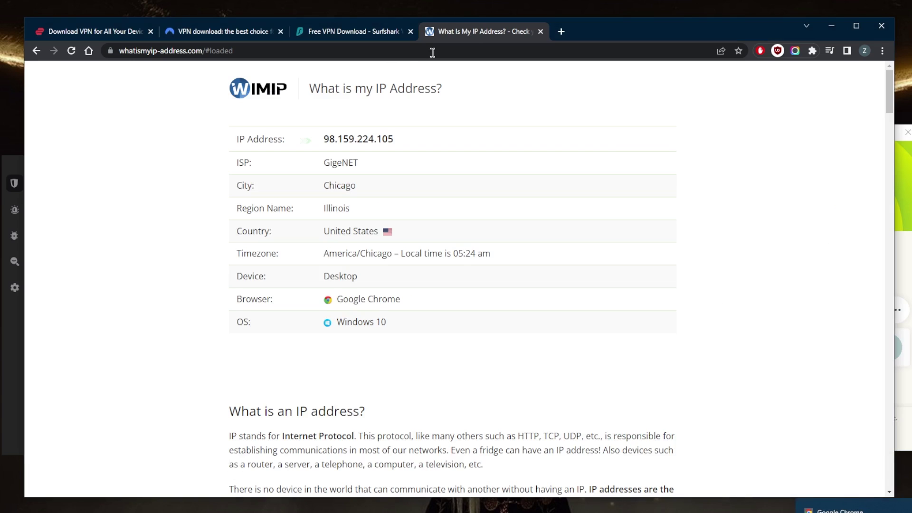
click(71, 50)
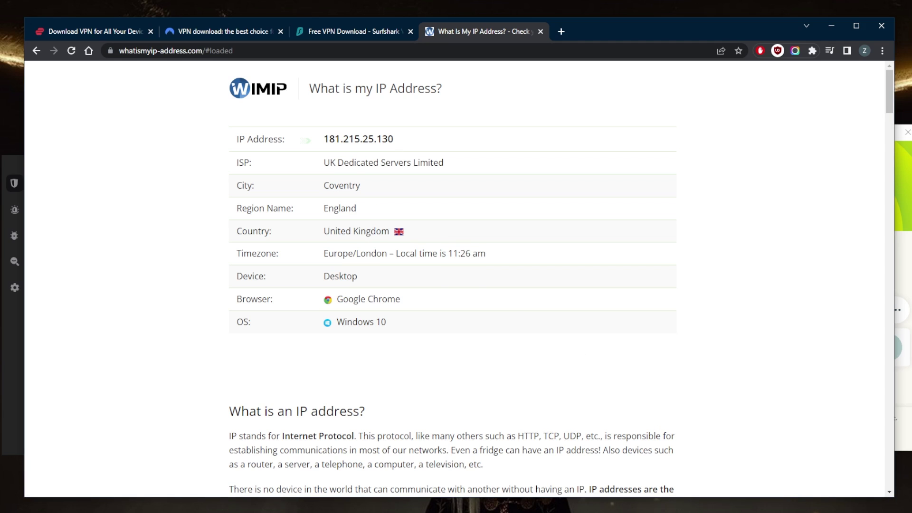
key(alt+Tab)
key(alt+Tab)
key(alt+Tab)
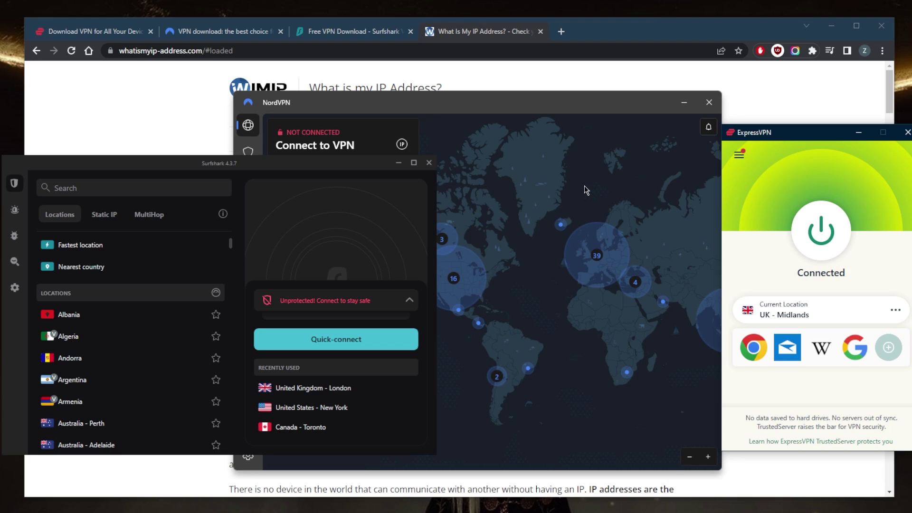
Step: Expand NordVPN's full server list of specialty servers and countries, then zoom around the map
click(566, 192)
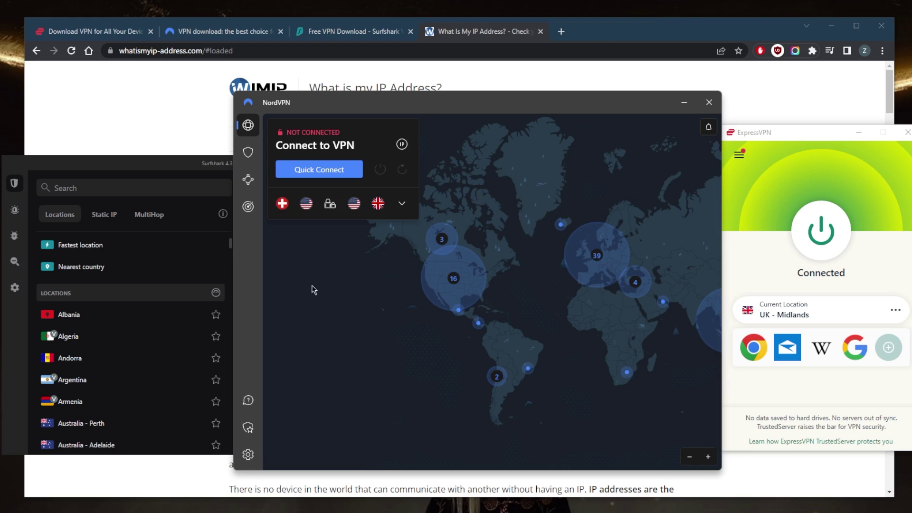
click(401, 205)
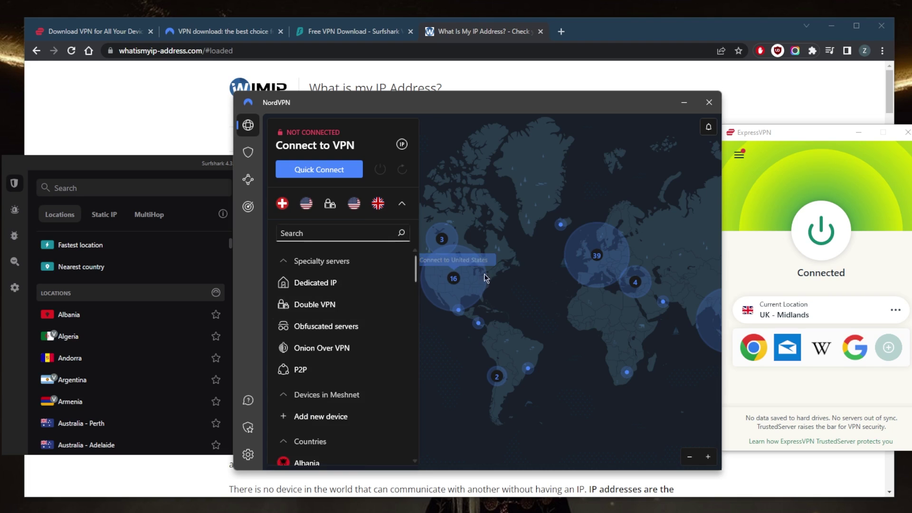
scroll(524, 284, up, 3)
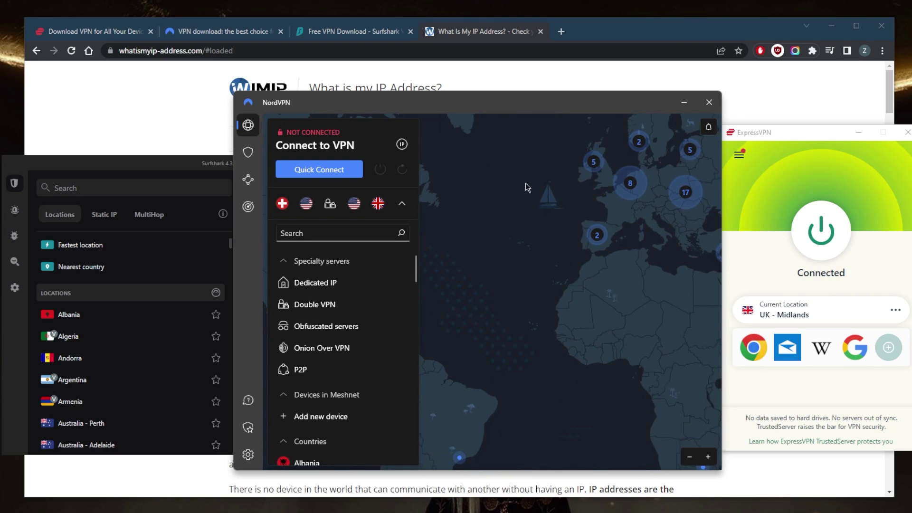
scroll(613, 262, up, 3)
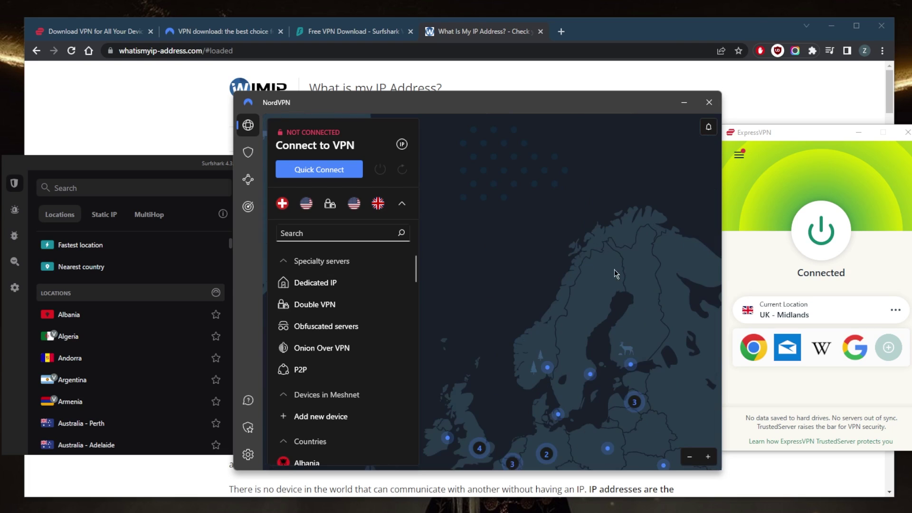
scroll(517, 276, up, 5)
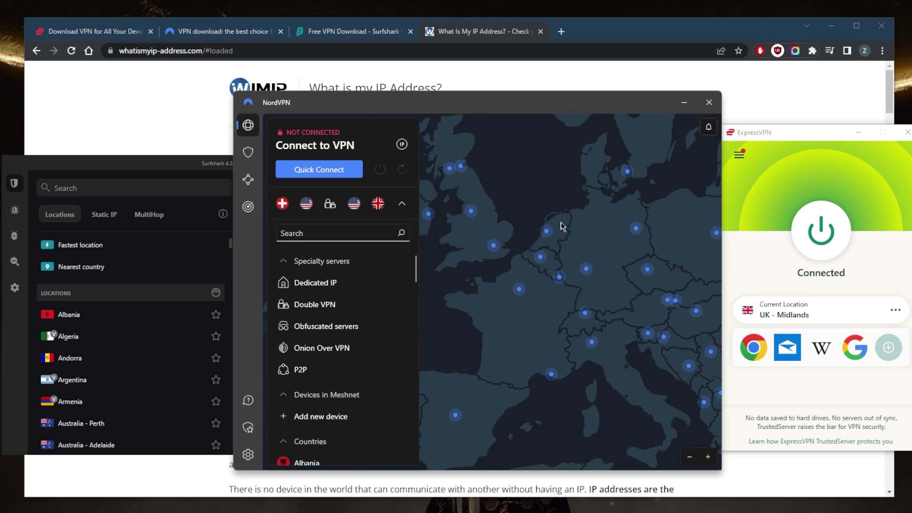
scroll(501, 315, down, 5)
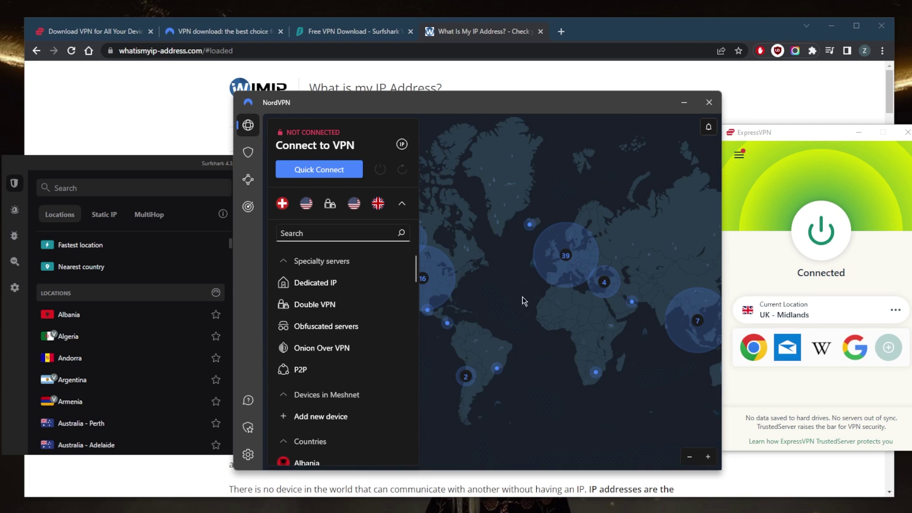
scroll(561, 307, down, 2)
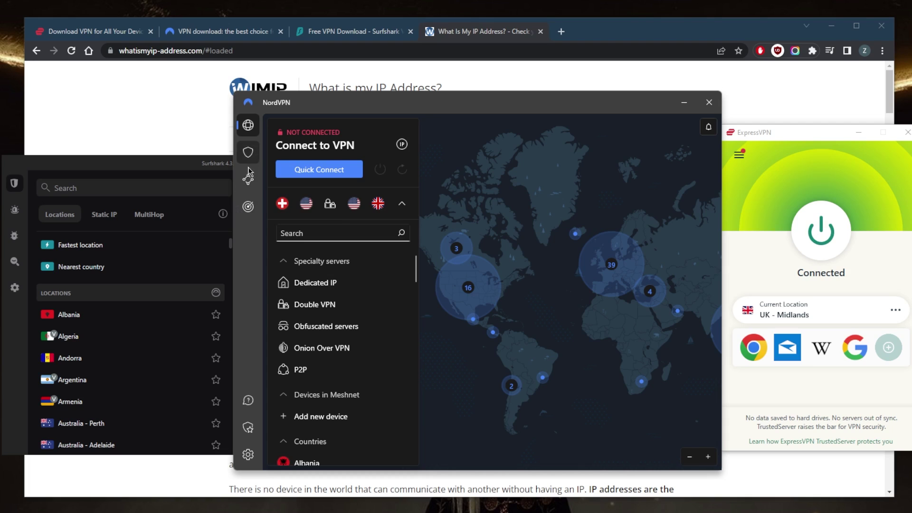
Step: View NordVPN's Threat Protection and Dark Web Monitor pages, then return to the server map
click(248, 152)
click(249, 204)
click(248, 125)
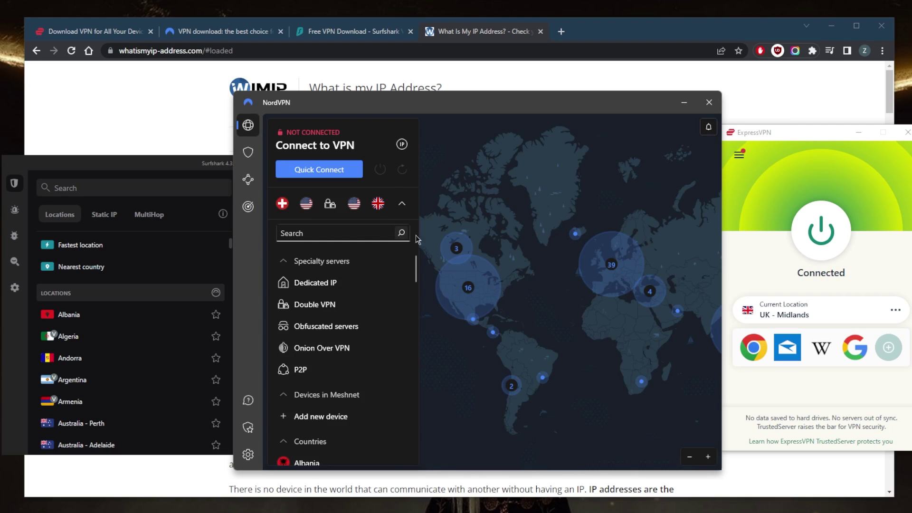
Step: Pan the map from Europe toward the Atlantic and Greenland, then bring Surfshark's location list forward
drag(530, 243, 542, 224)
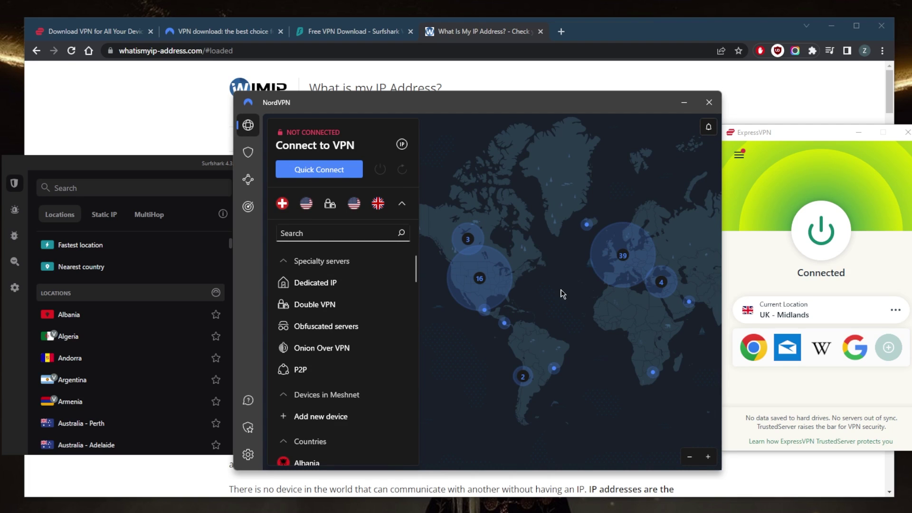
scroll(562, 295, up, 2)
drag(564, 248, 558, 142)
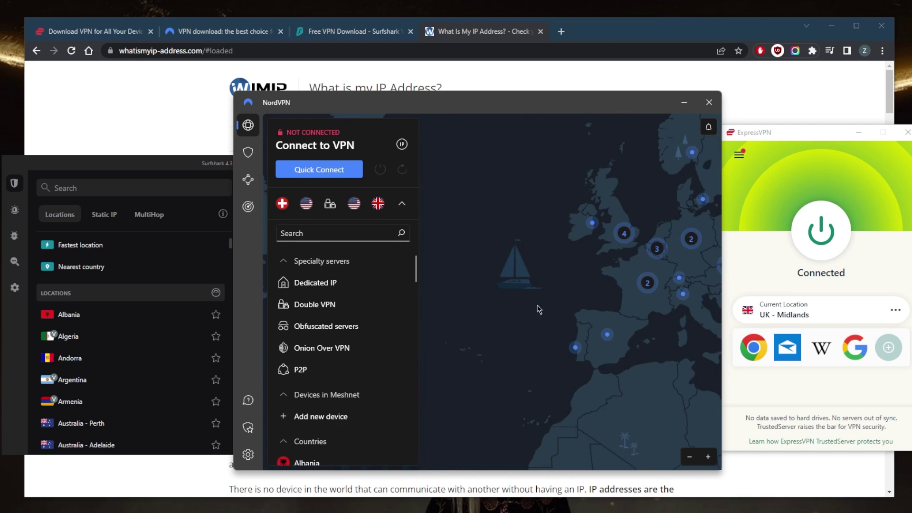
drag(535, 309, 655, 285)
scroll(526, 290, down, 3)
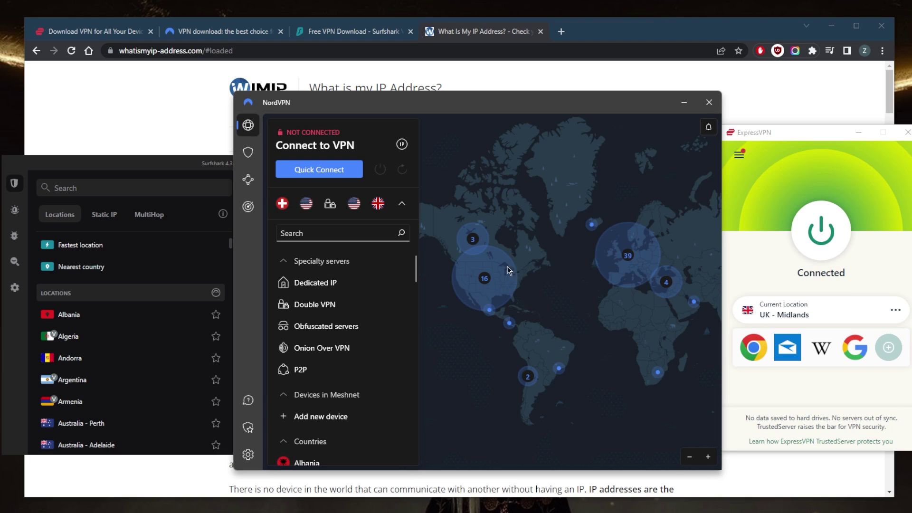
click(210, 171)
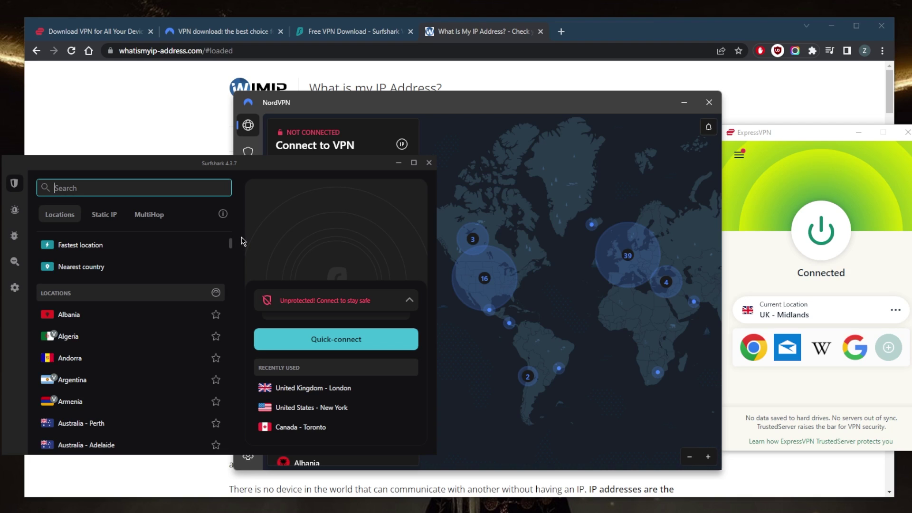
click(15, 288)
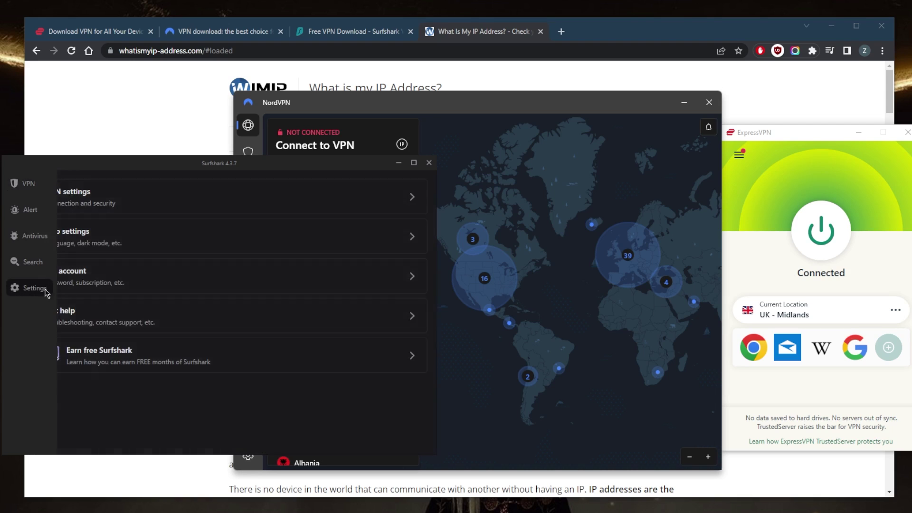
click(113, 209)
scroll(169, 314, down, 3)
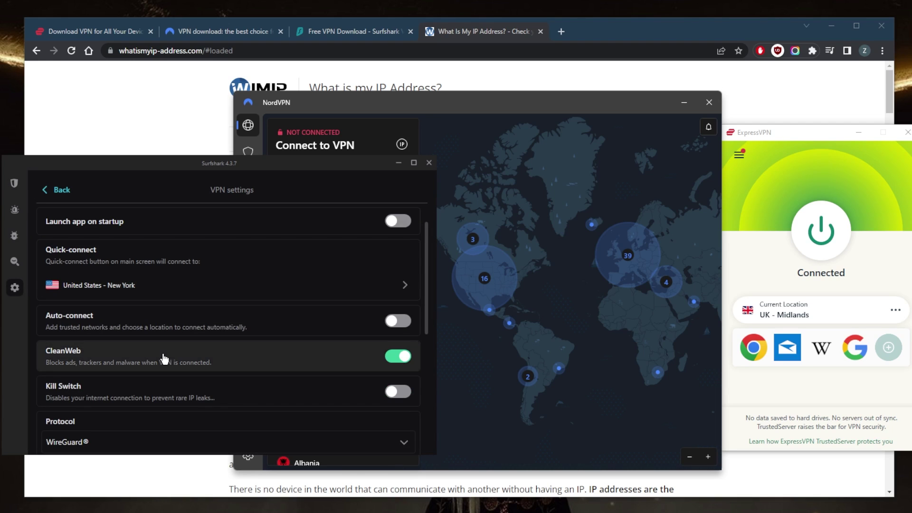
scroll(152, 328, down, 2)
click(147, 312)
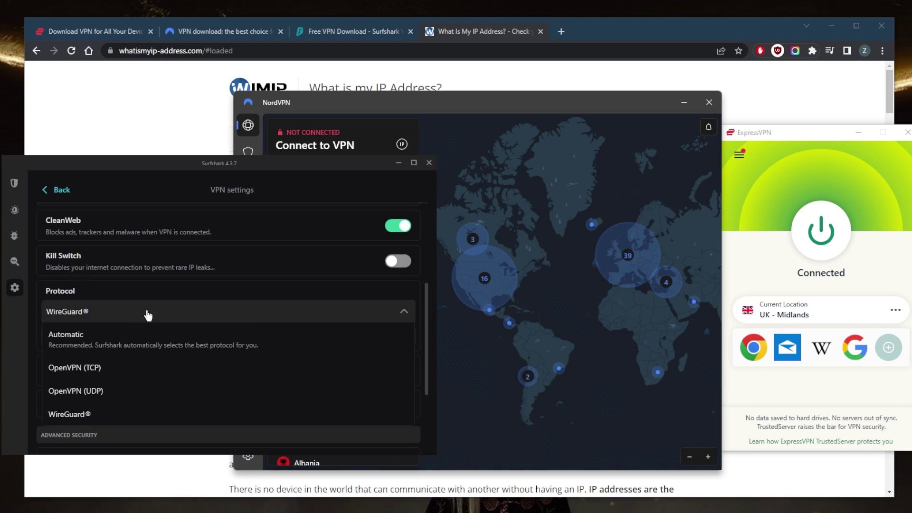
click(147, 312)
scroll(175, 353, down, 3)
click(122, 292)
click(60, 190)
scroll(150, 357, down, 2)
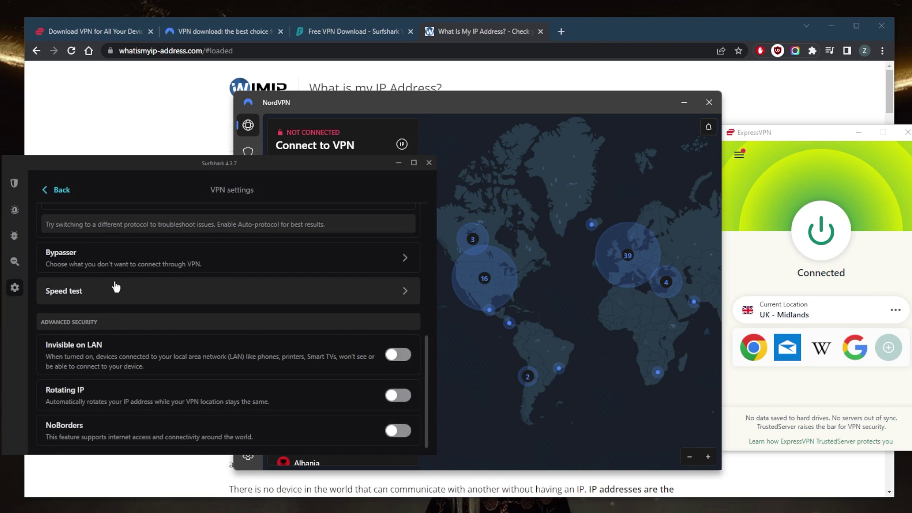
click(750, 164)
key(Escape)
click(14, 185)
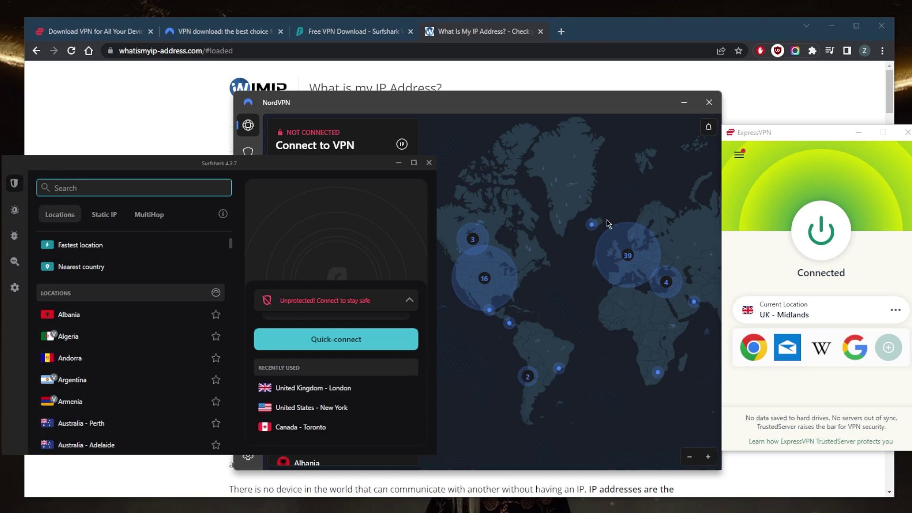
click(768, 177)
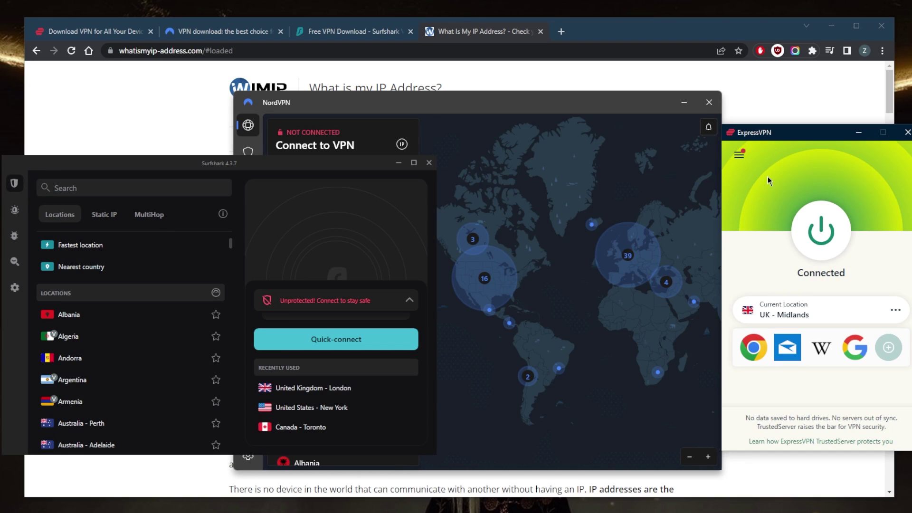